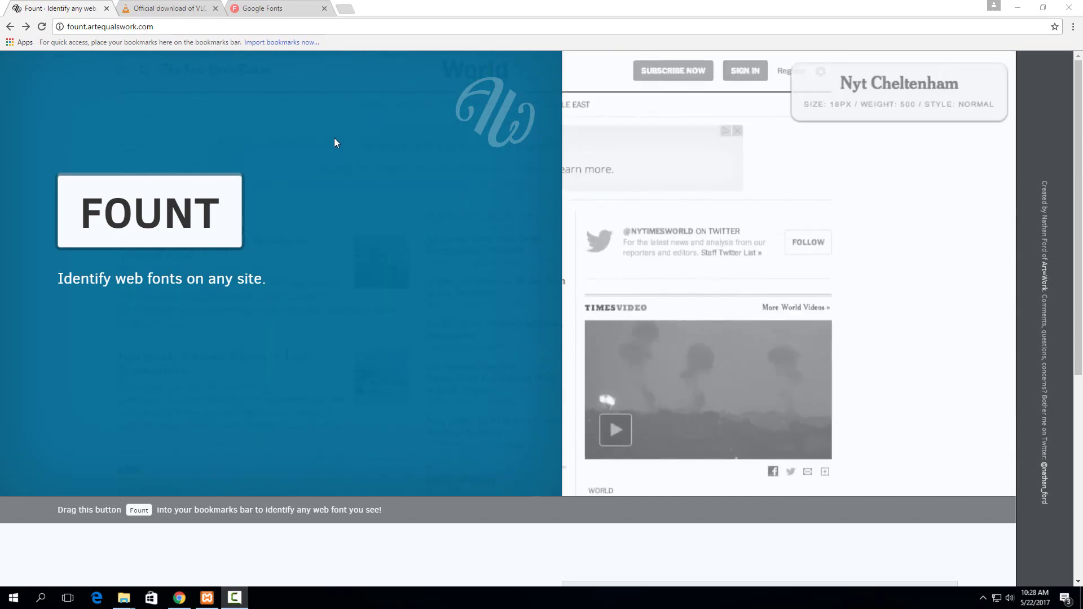
Look over the VLC download page's description text, then return to the Fount page.
click(195, 9)
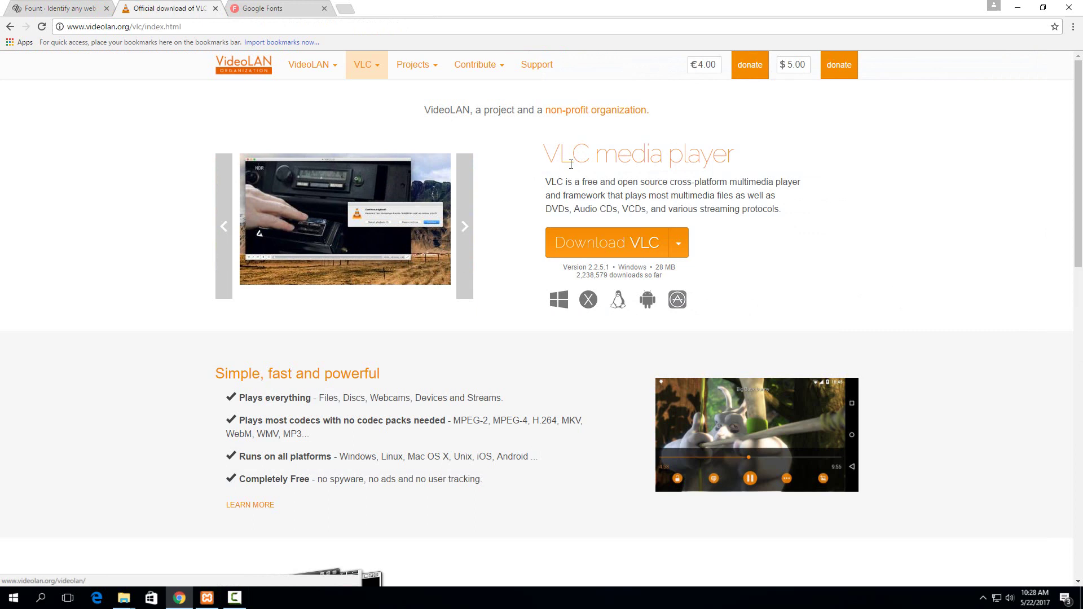
drag(546, 183, 660, 184)
click(660, 184)
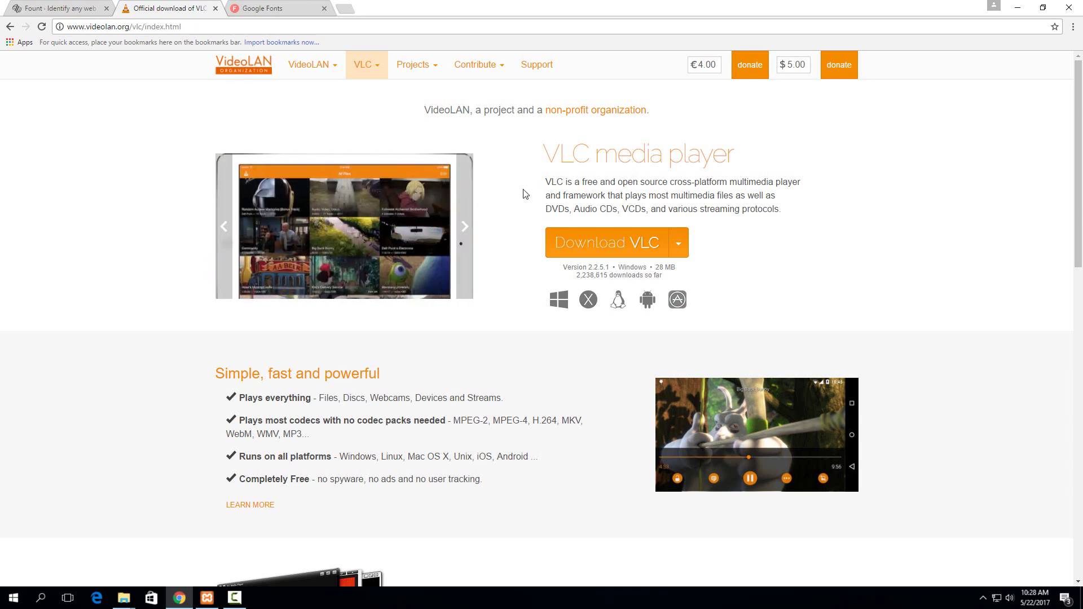
click(83, 7)
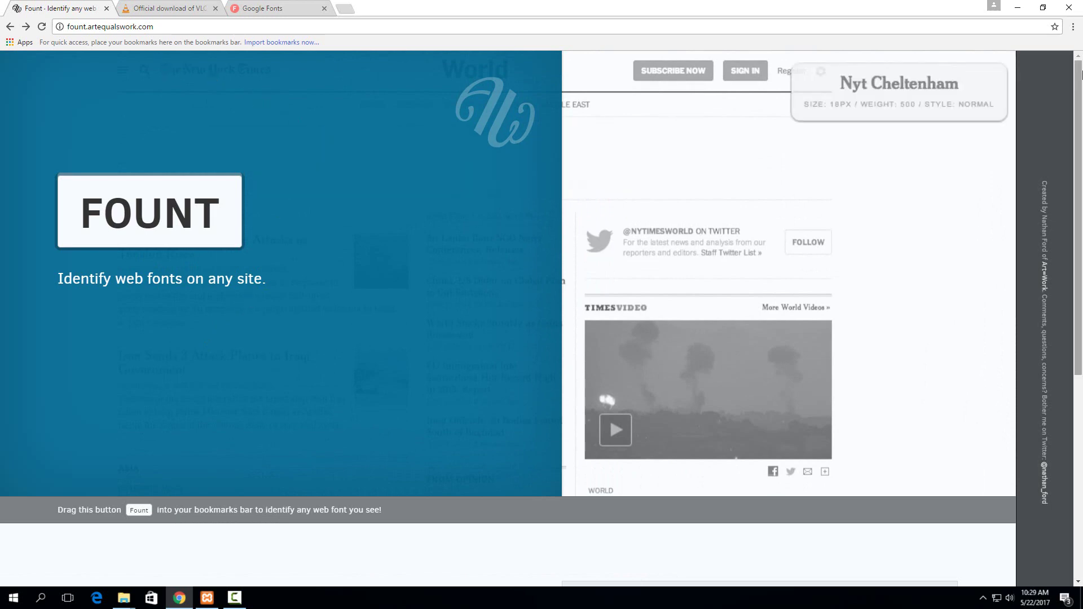
Drag the Fount bookmarklet onto Chrome's bookmarks bar and switch to the VLC download tab.
click(1073, 27)
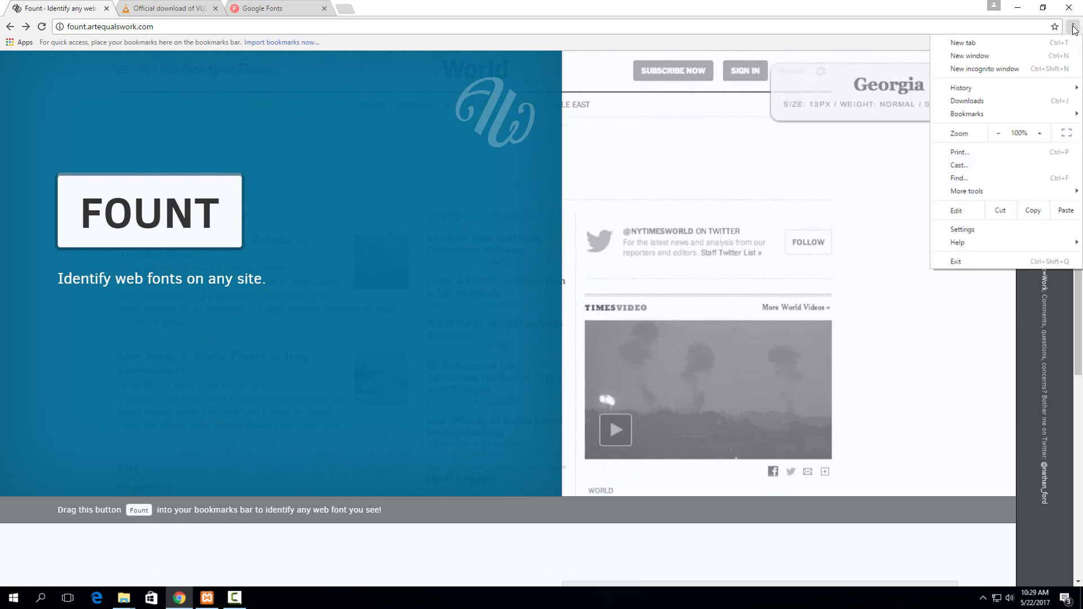
mouse_move(992, 113)
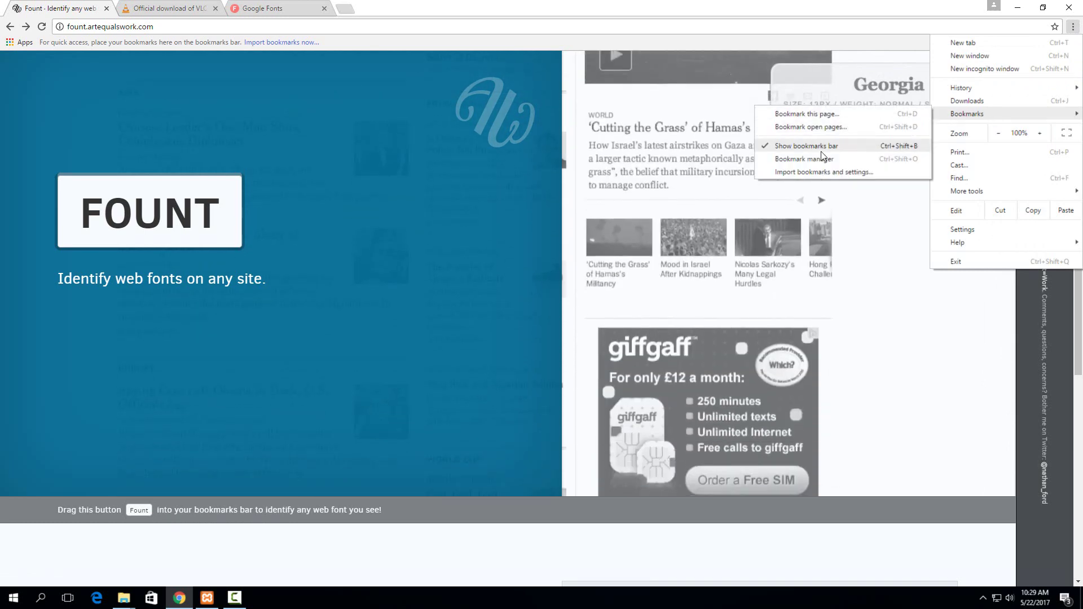
click(249, 185)
drag(144, 510, 110, 41)
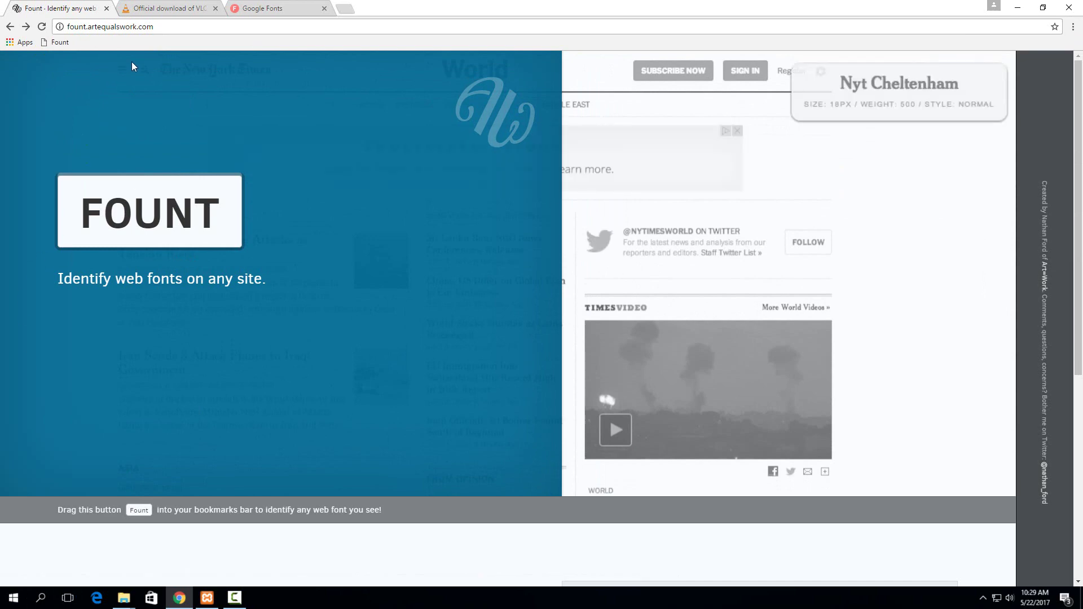
click(148, 9)
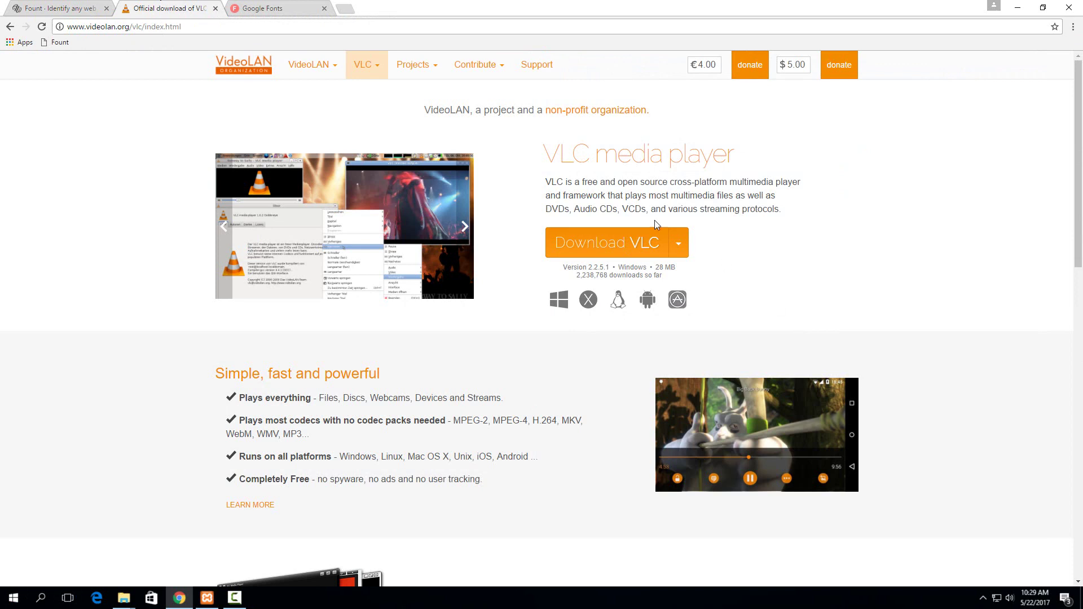
Run Fount from the bookmarks bar and identify the heading (Raleway) and description (Arial 16px) fonts.
click(59, 42)
click(649, 151)
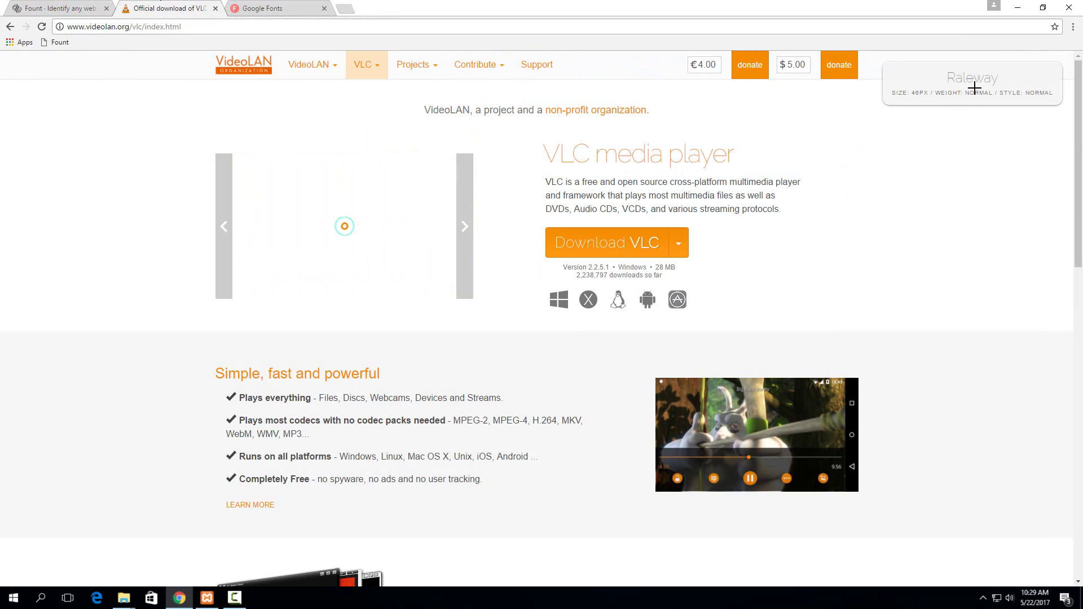
click(625, 185)
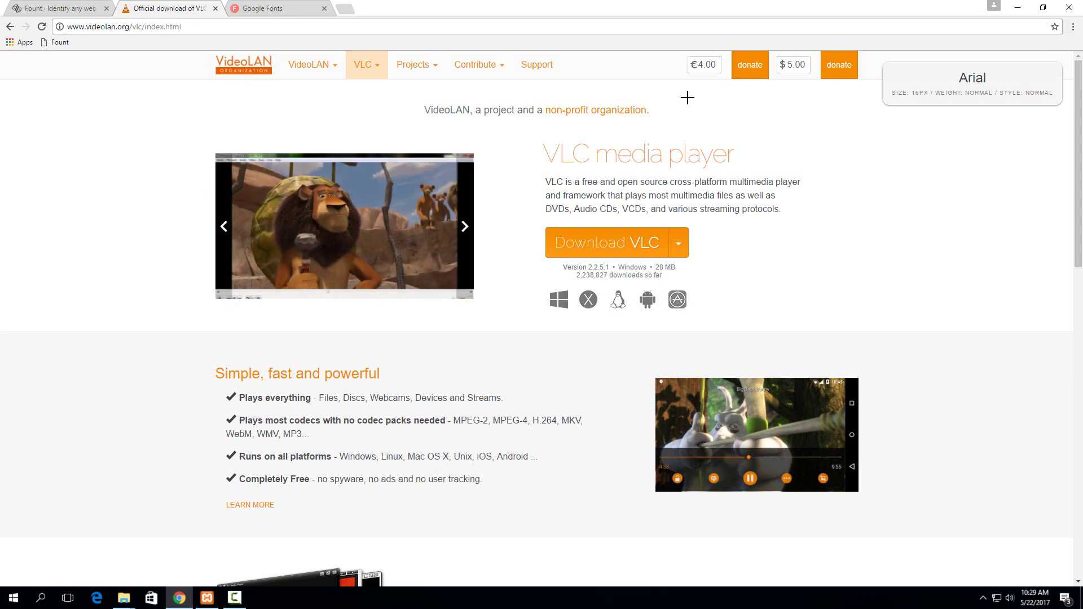
click(669, 156)
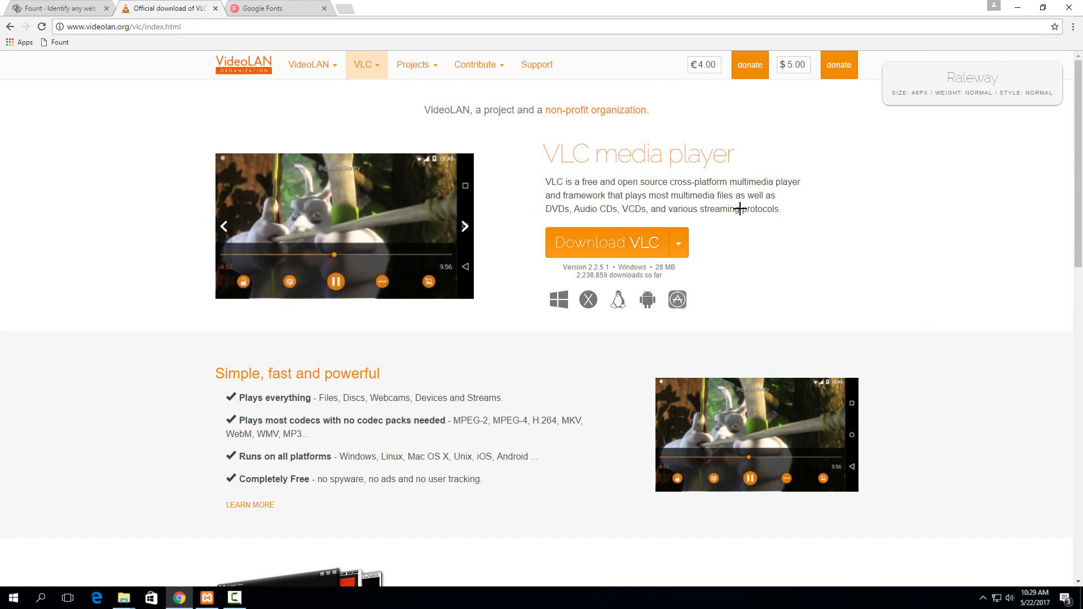
Search the Google Fonts directory for Arial, comparing its results with the VLC page.
click(272, 8)
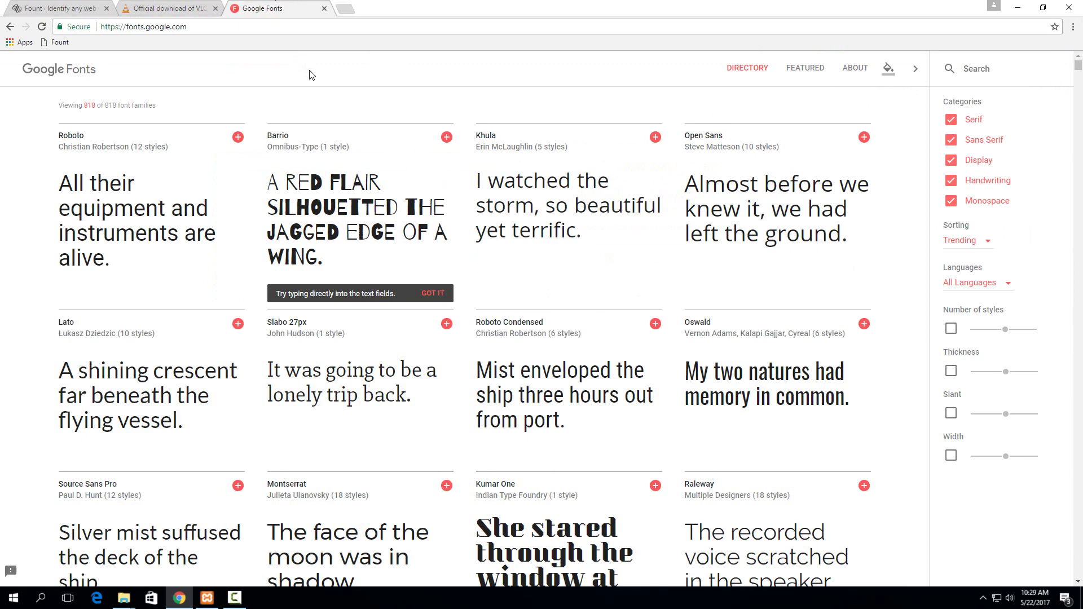
click(1009, 77)
text(Arial)
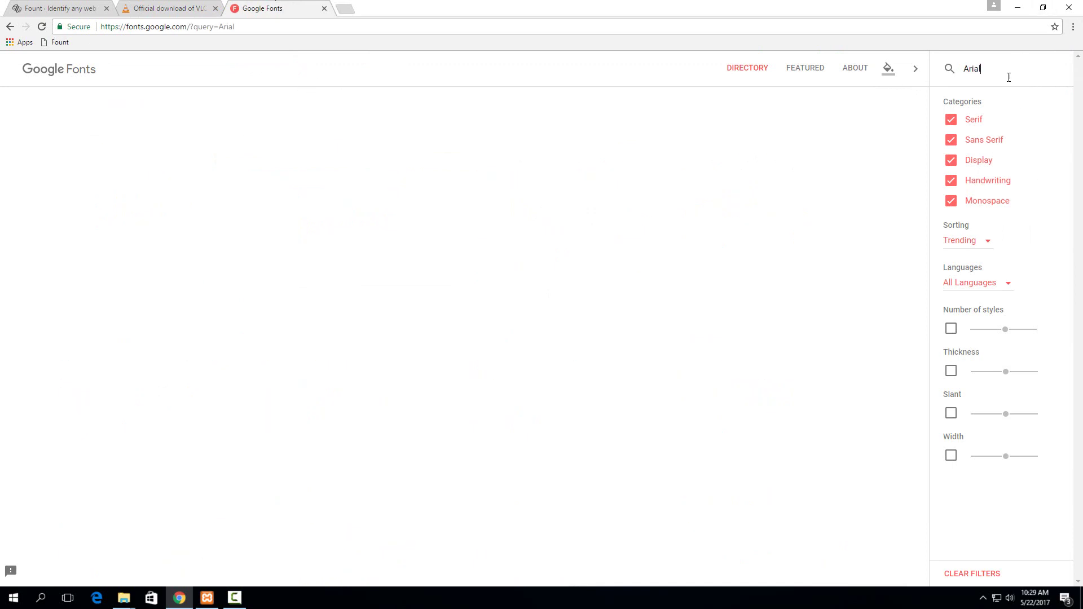
click(169, 8)
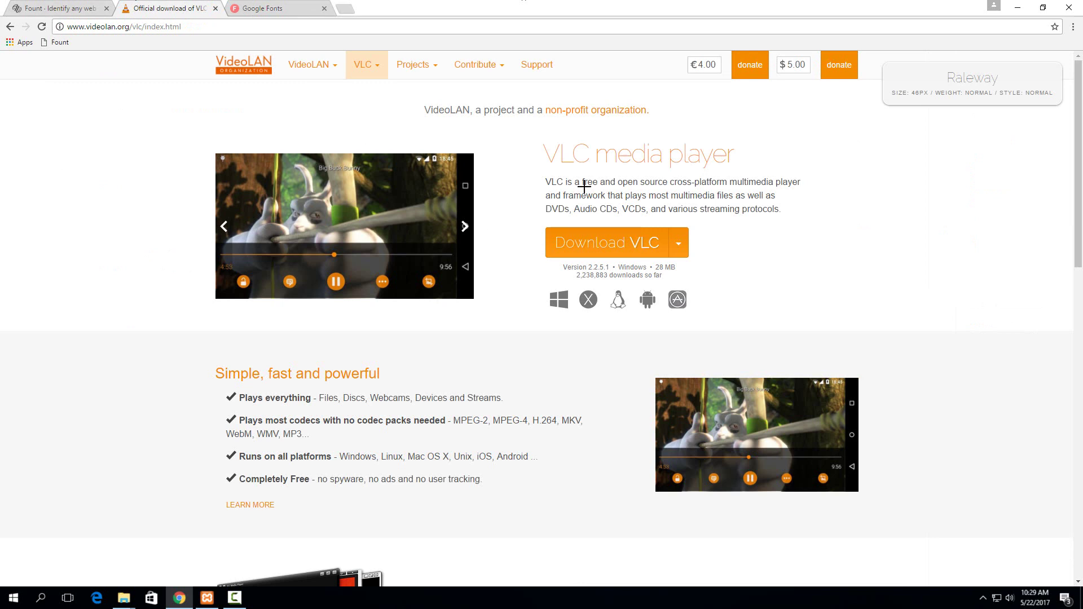
click(295, 7)
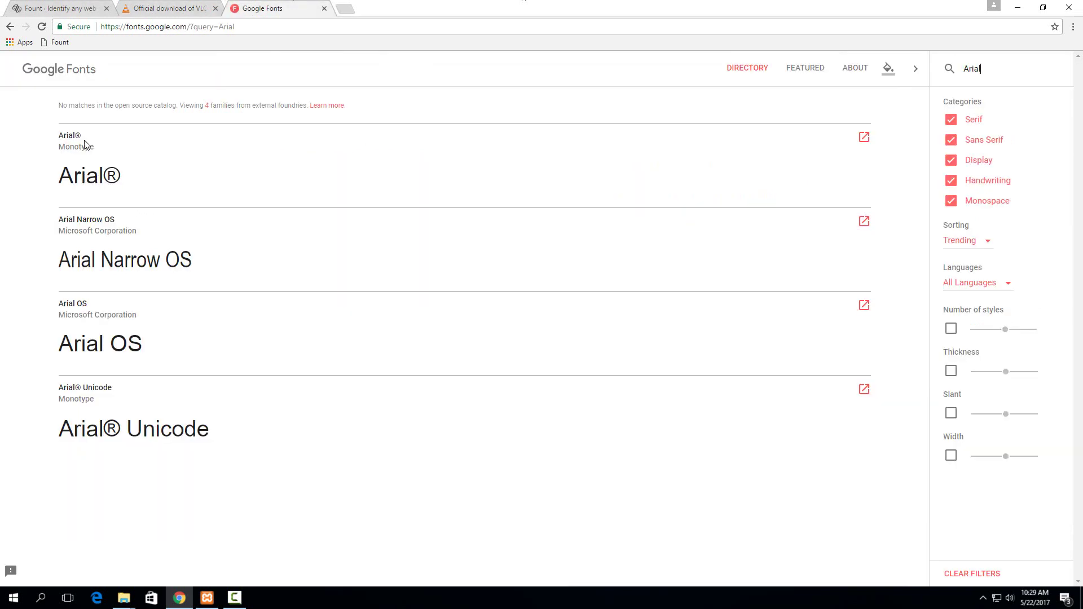
click(159, 11)
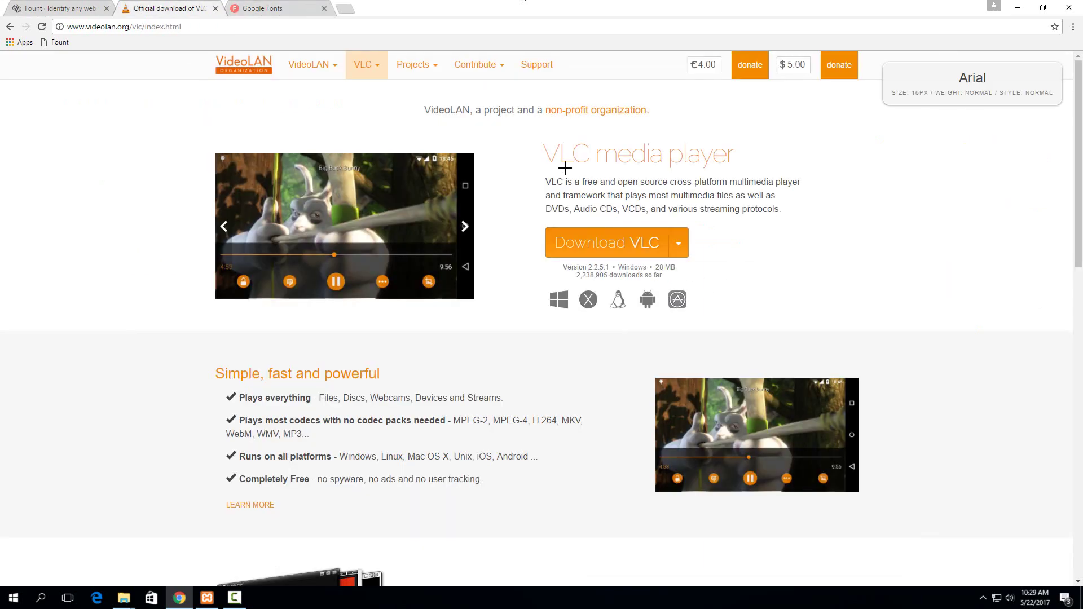
click(313, 6)
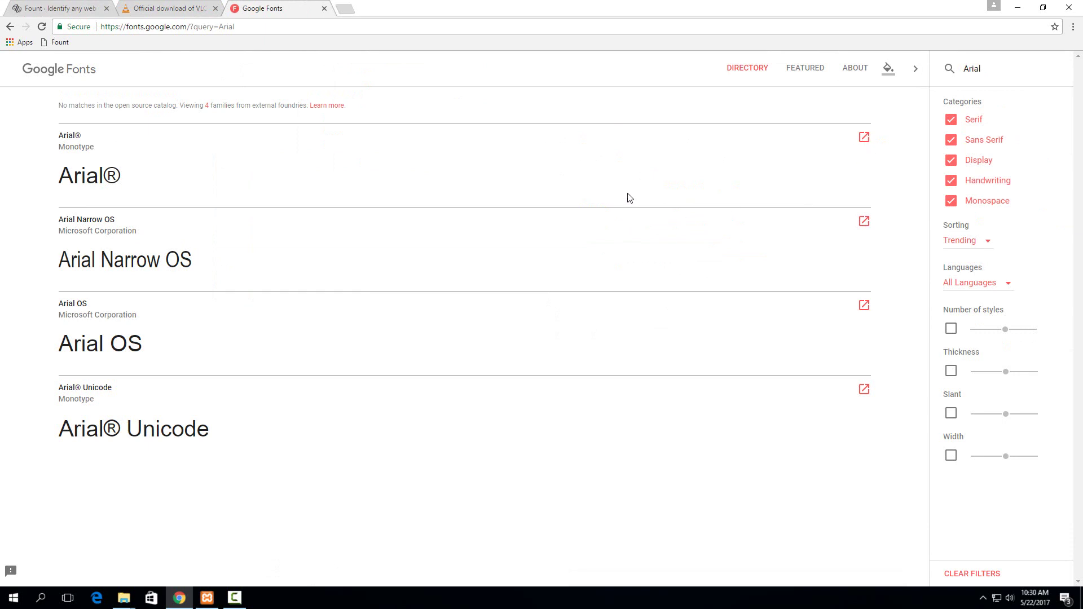
Reset Google Fonts to show all font families and go back to the VLC download tab.
click(47, 71)
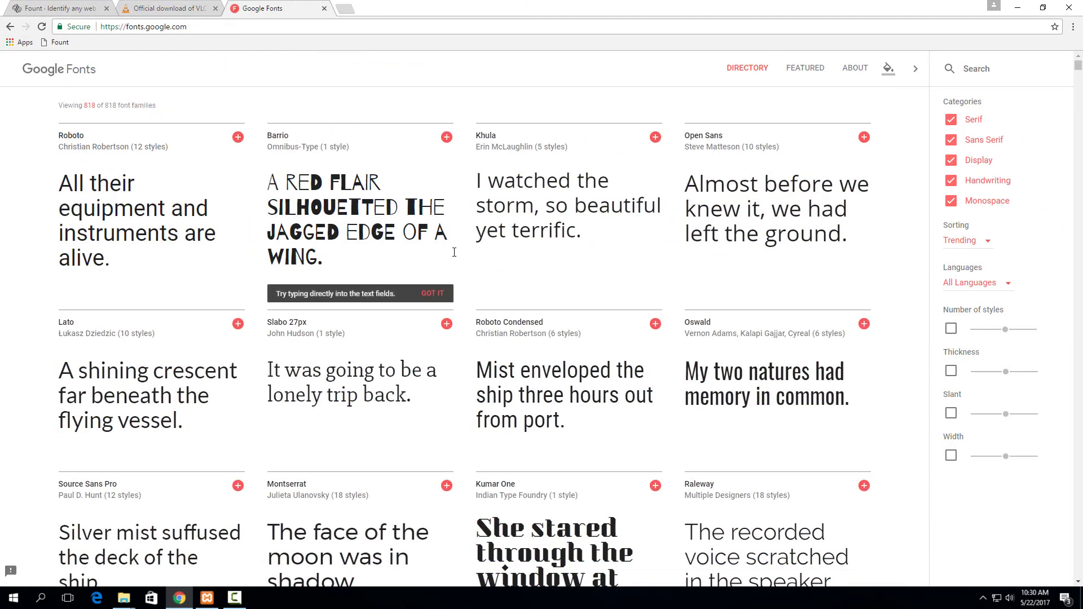
mouse_move(591, 354)
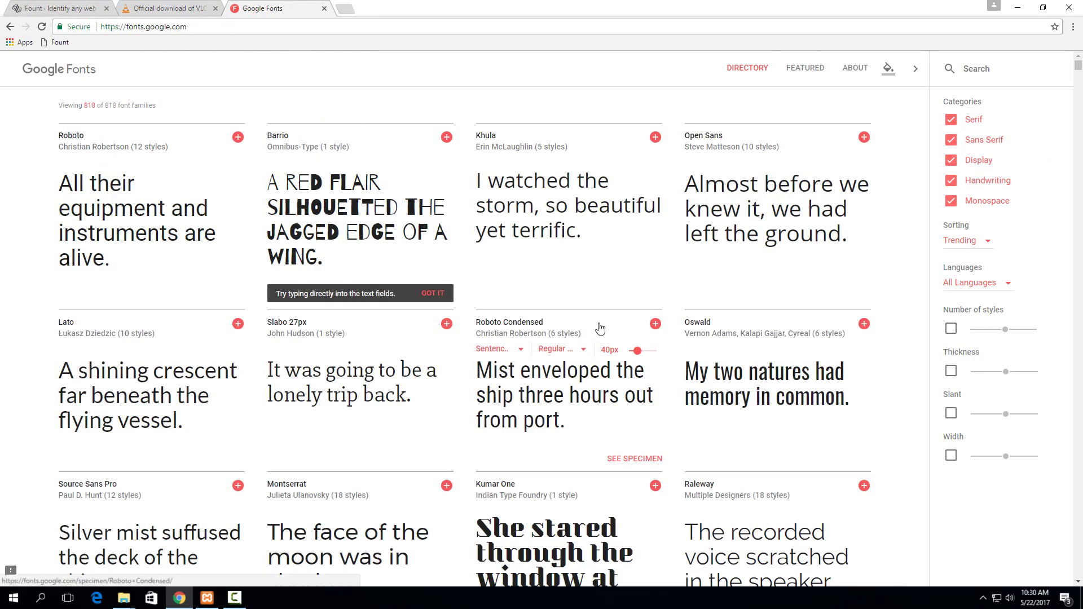
click(141, 7)
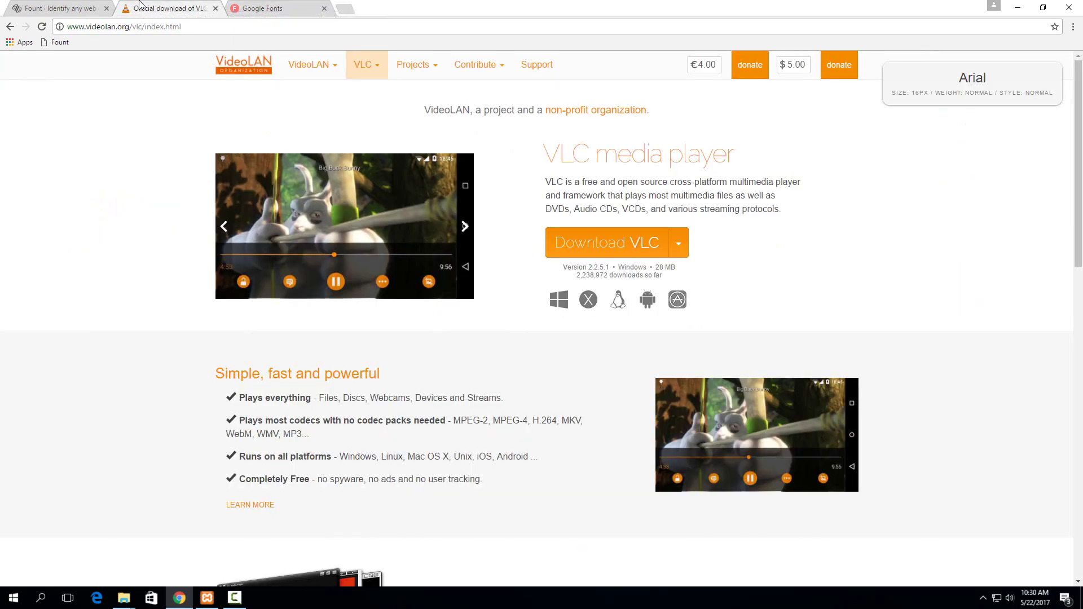
Copy the Fount bookmarklet's link address and paste it as the Fount tab's web address.
click(81, 8)
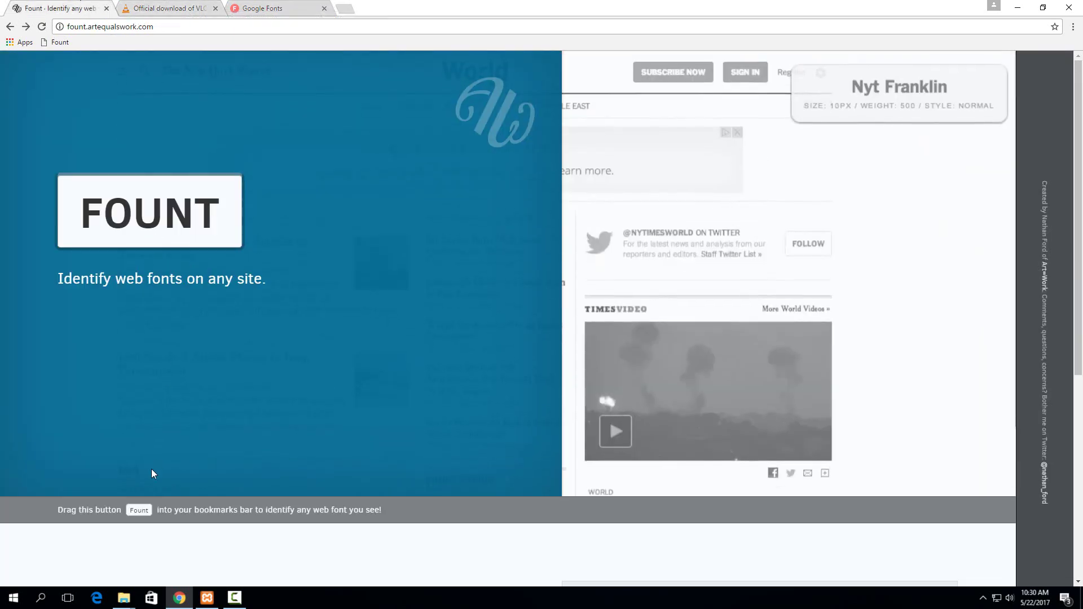
right_click(139, 510)
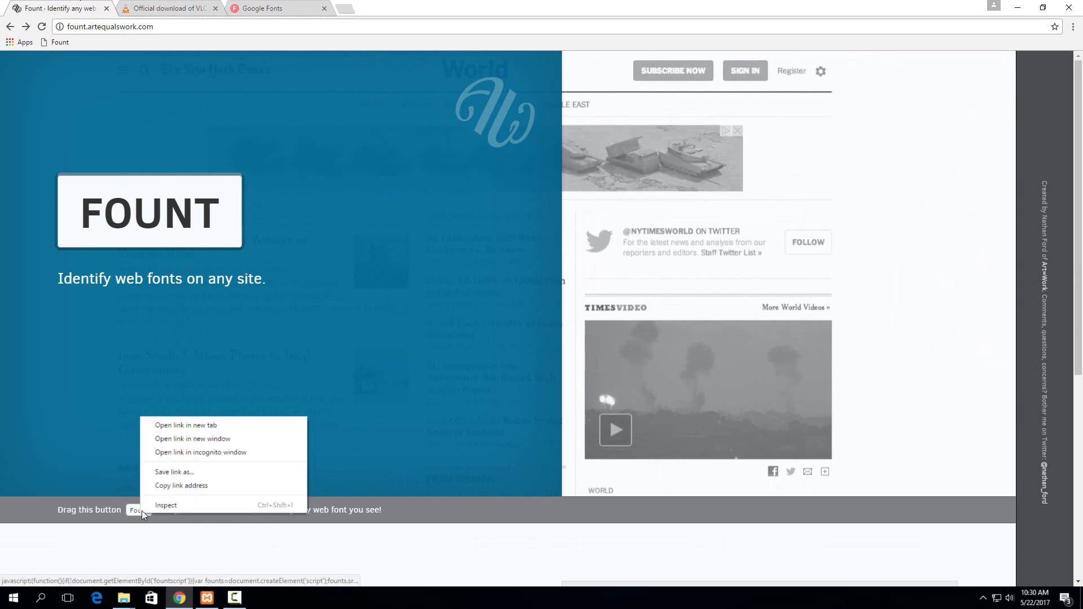
click(176, 486)
click(333, 27)
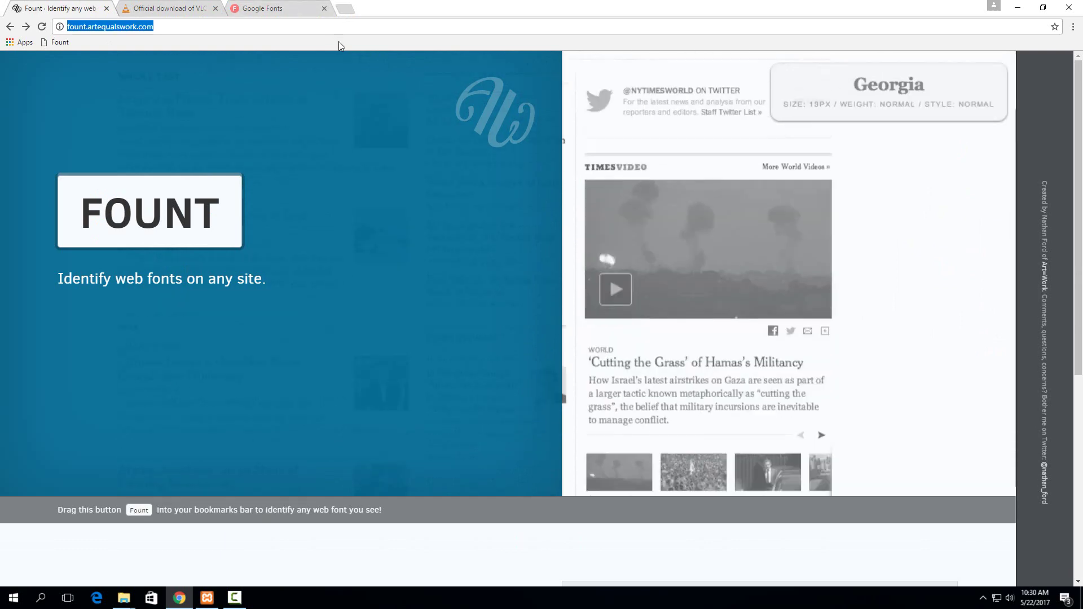
key(ctrl+v)
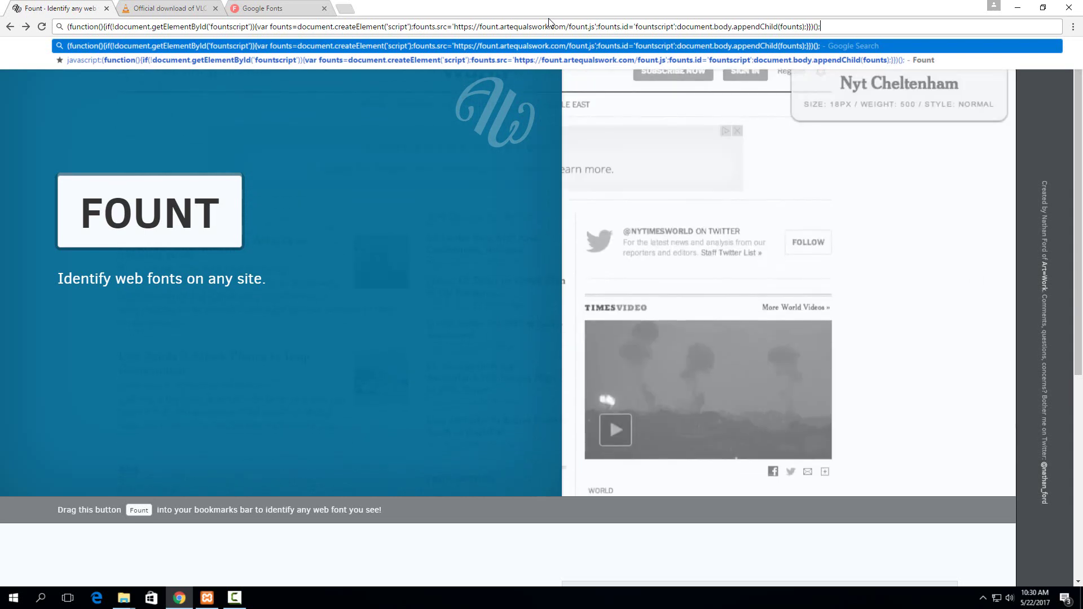
On the VLC download page, open Chrome's Developer tools and show the Console panel.
click(203, 8)
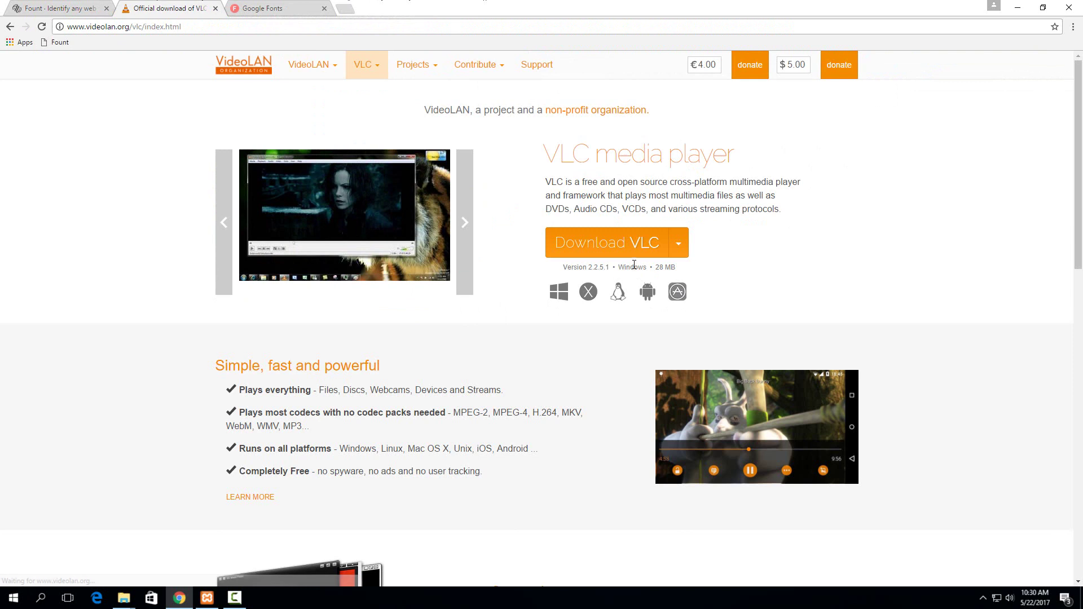
triple_click(460, 394)
click(874, 175)
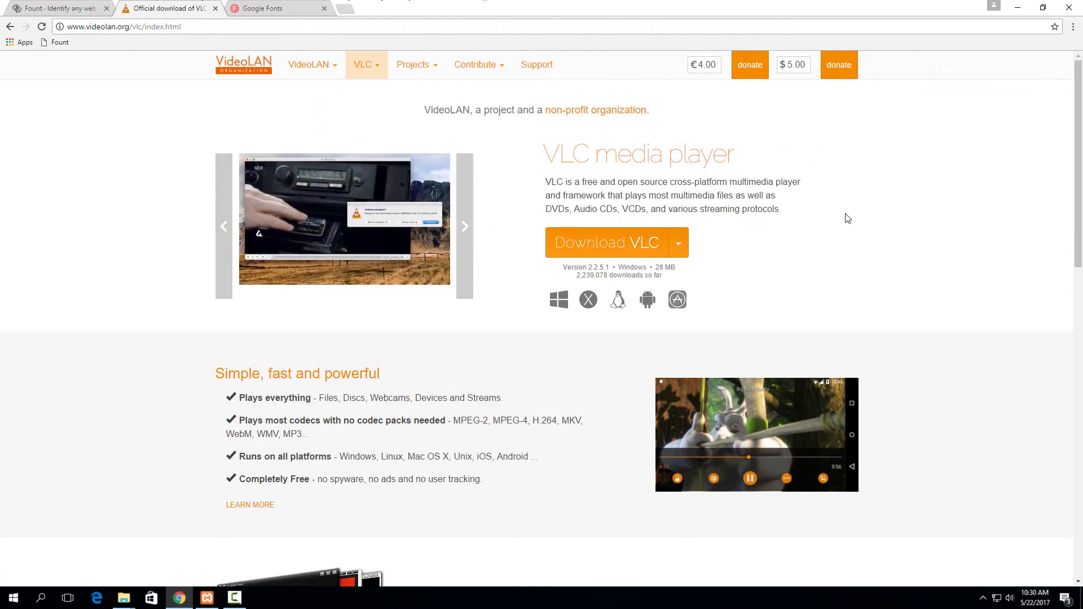
click(1071, 27)
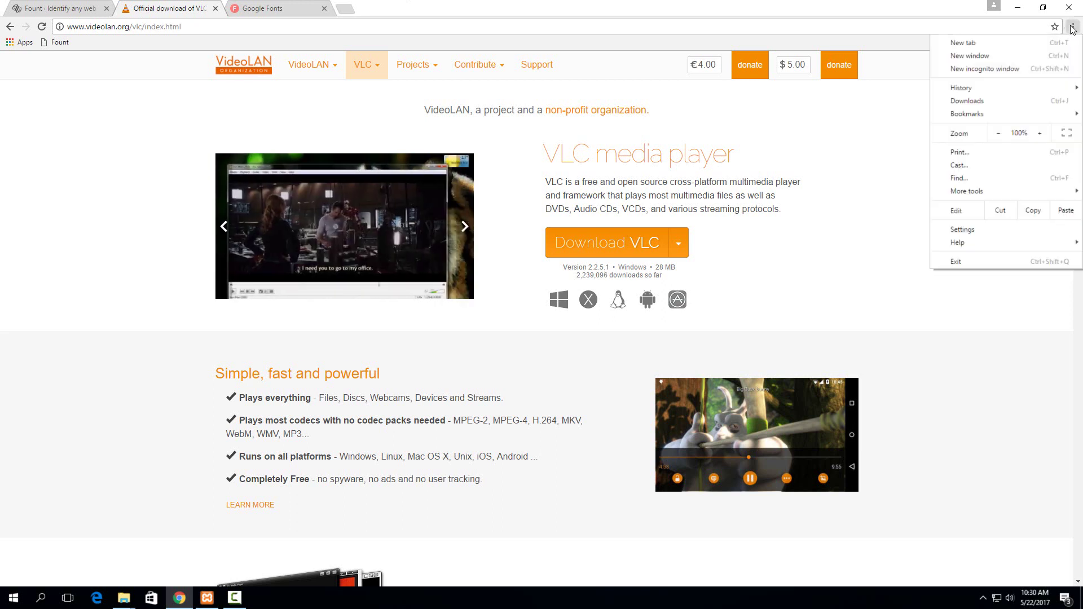
mouse_move(1010, 190)
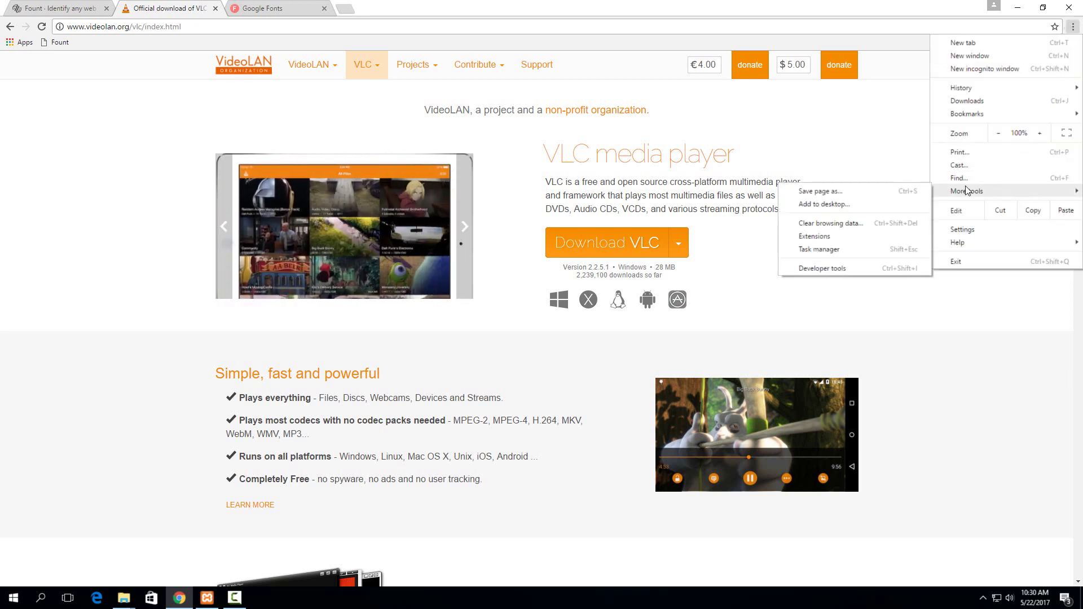
click(832, 267)
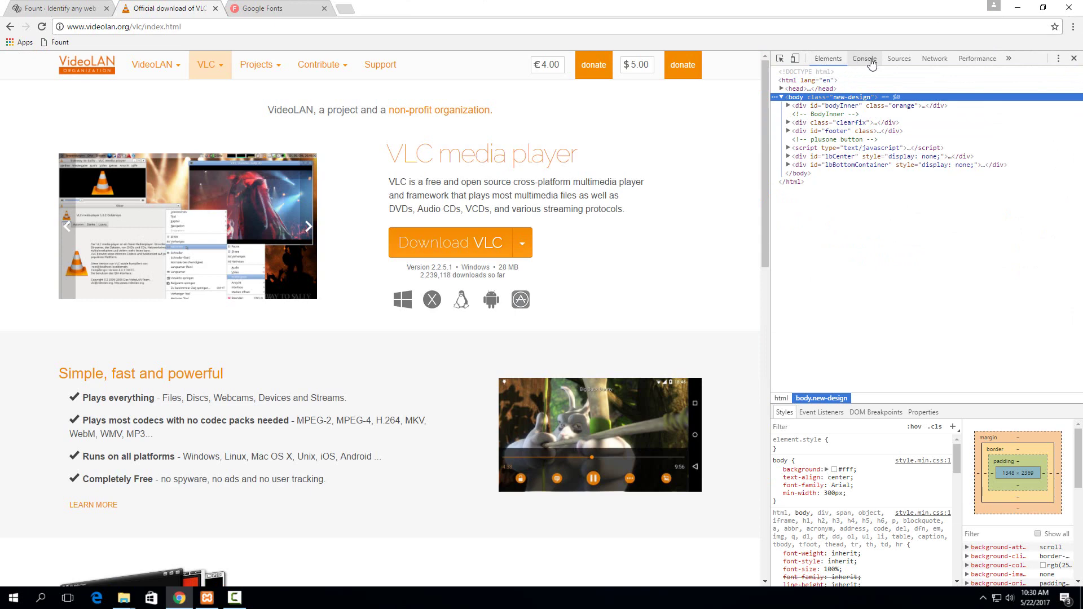
click(864, 59)
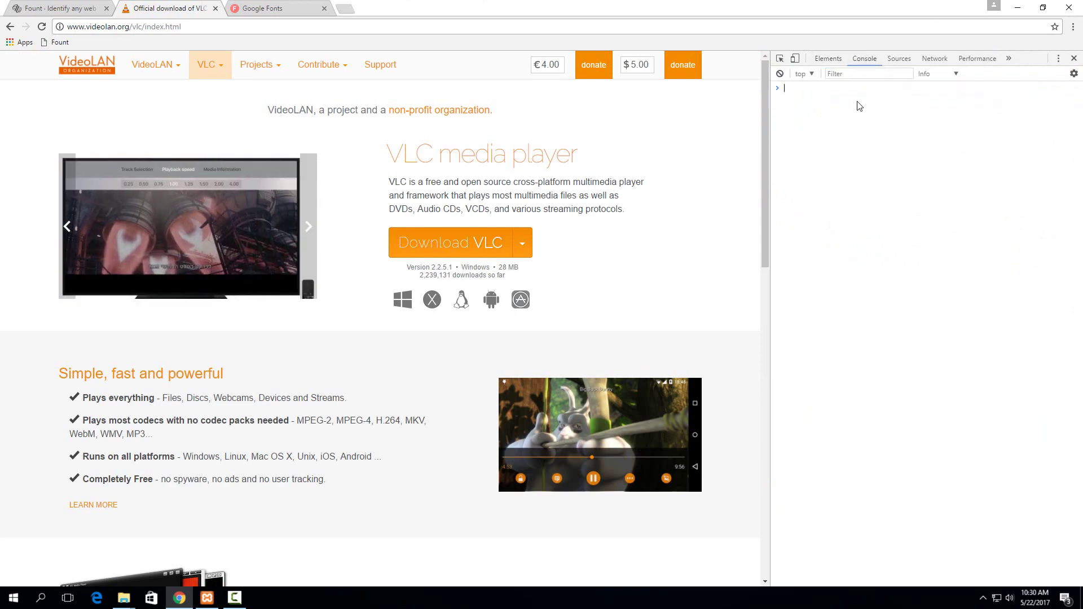
Copy the Fount bookmarklet's link address and return to the VLC page's console.
click(56, 8)
right_click(141, 511)
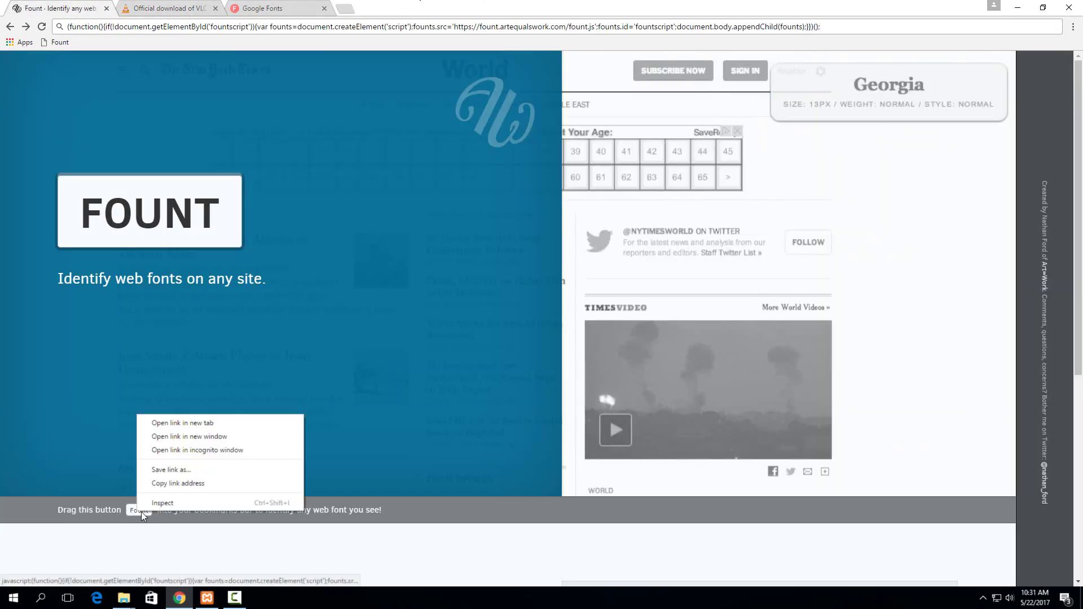
click(187, 484)
click(232, 4)
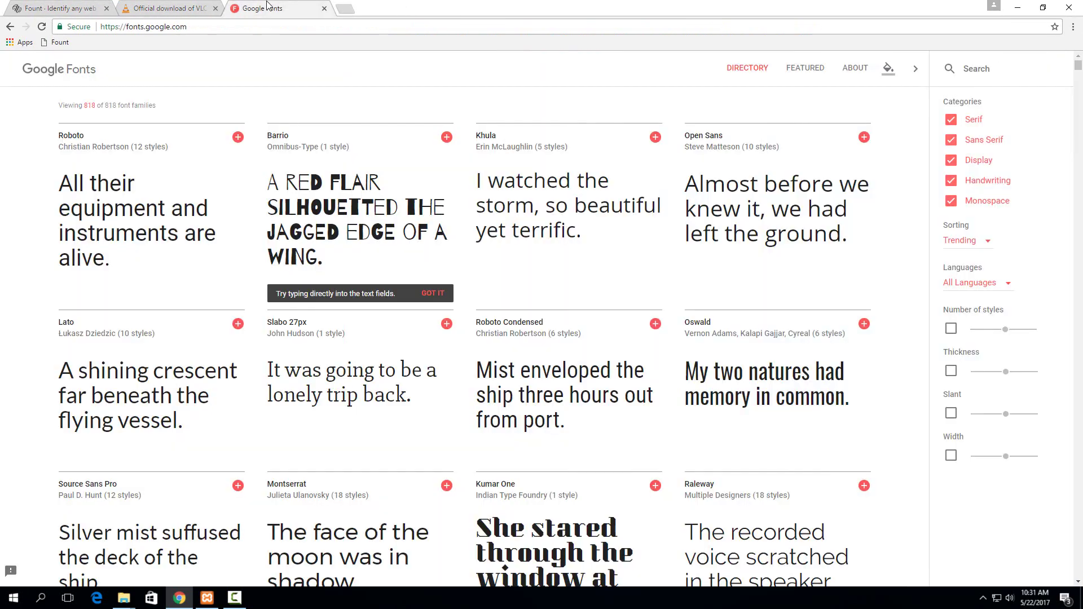
click(198, 6)
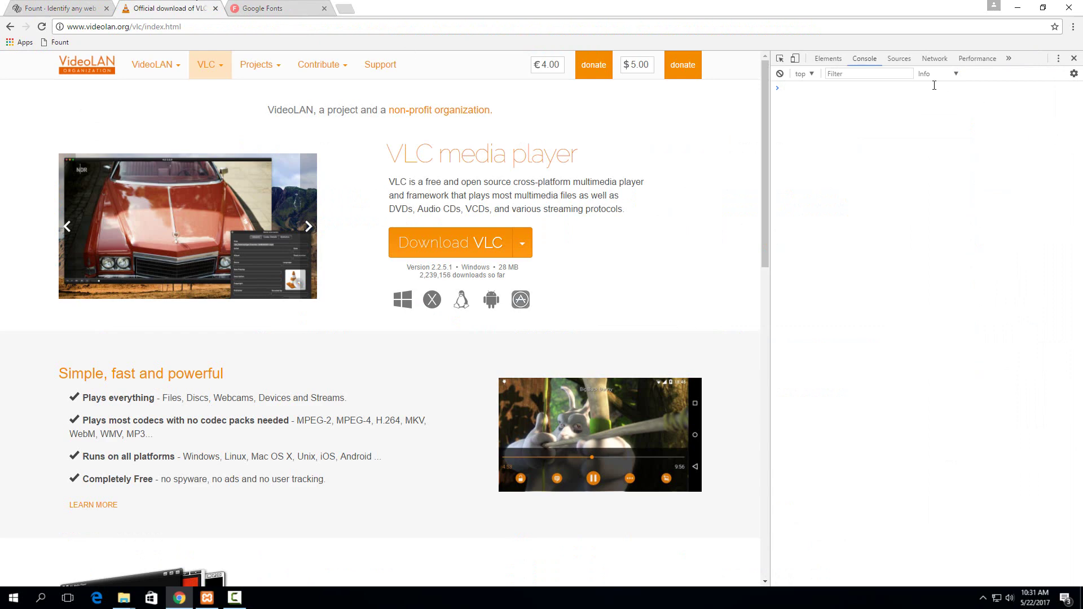
Paste and run the Fount code in the console, then identify the heading and body text fonts.
key(ctrl+v)
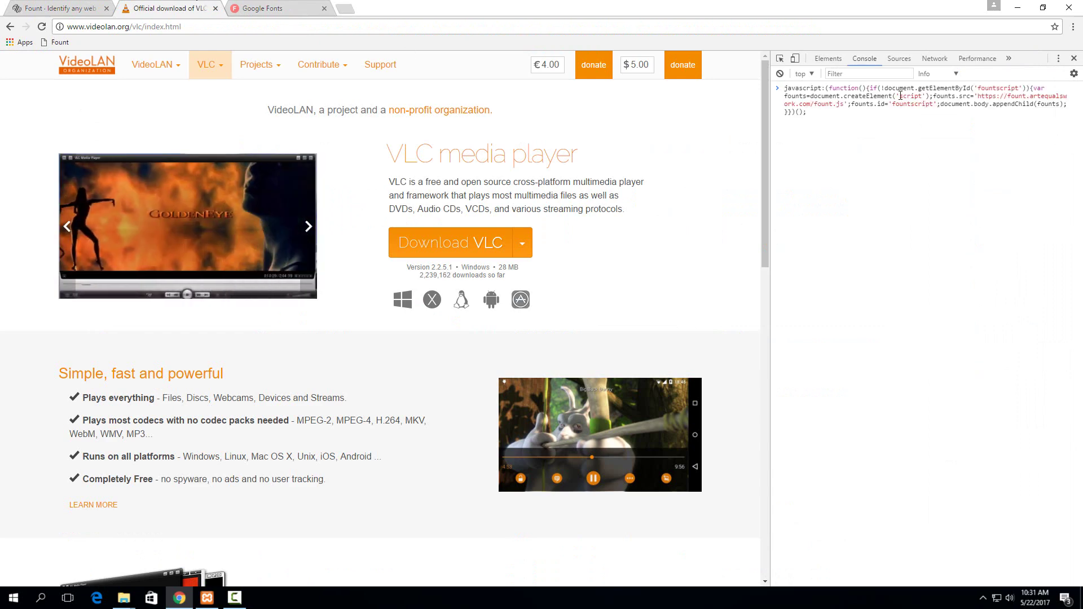
key(Return)
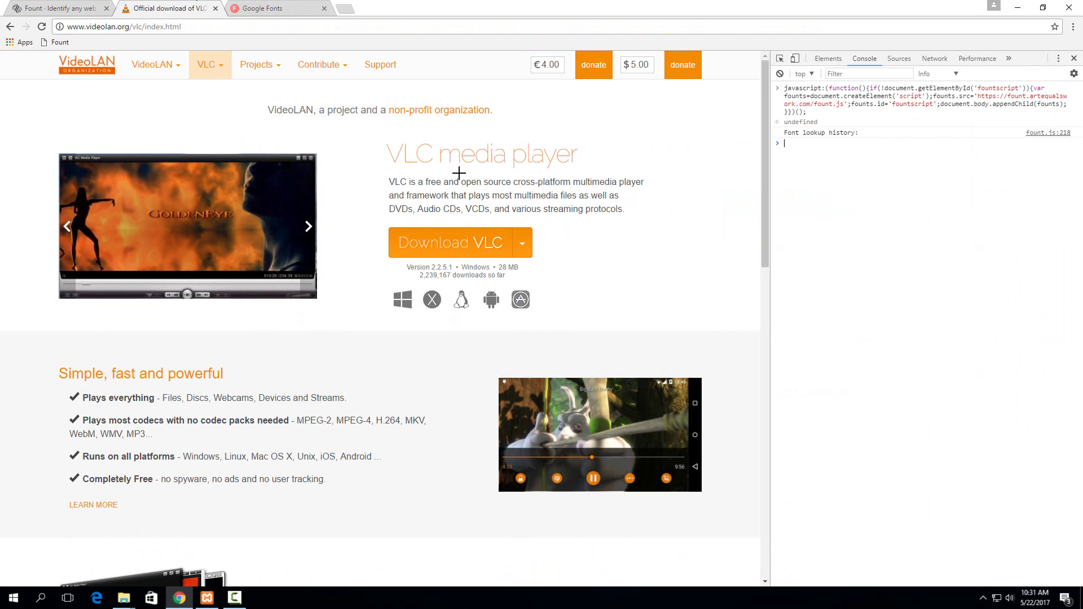
click(474, 160)
click(481, 204)
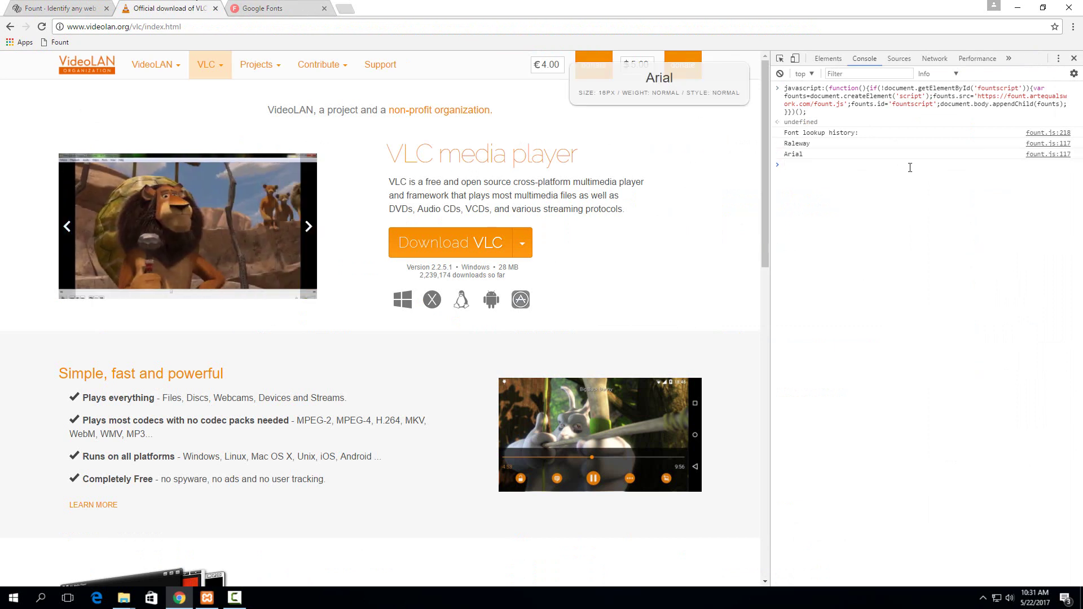